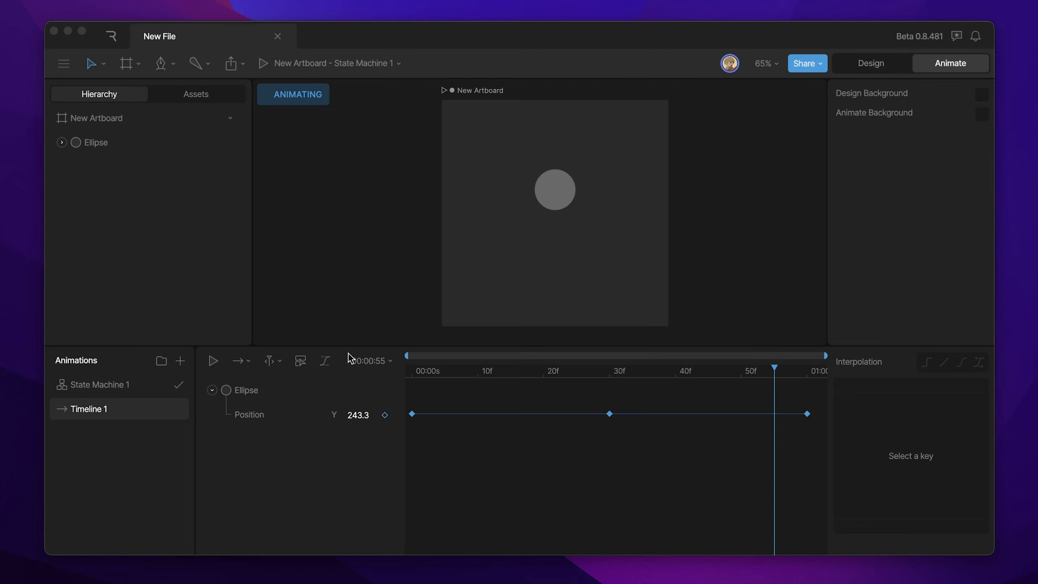
# Show the ellipse's Y position curve in the graph editor and give its first key cubic interpolation with values .42, 0, .96, .14.
pyautogui.click(331, 365)
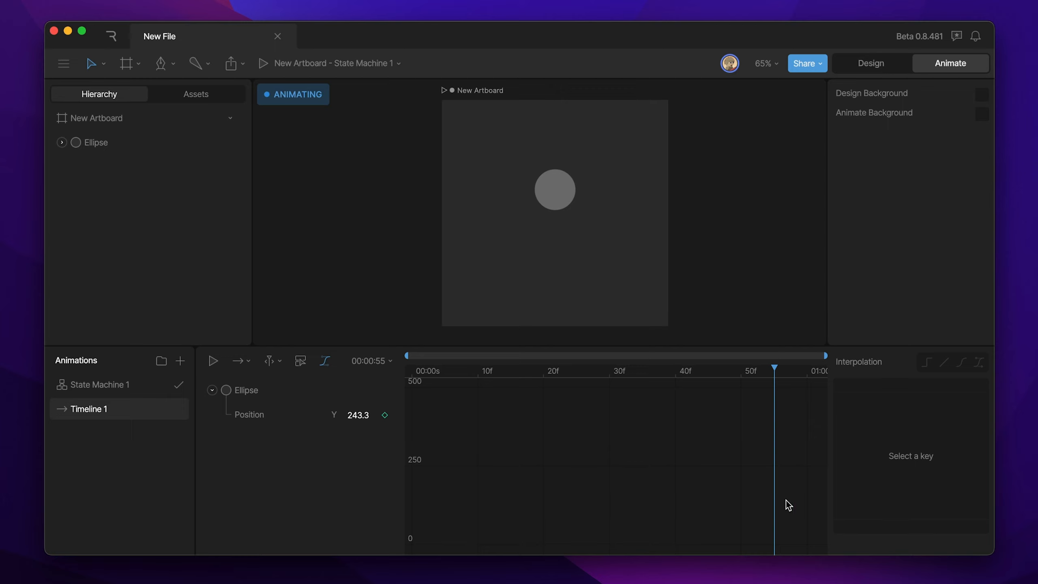
pyautogui.click(288, 421)
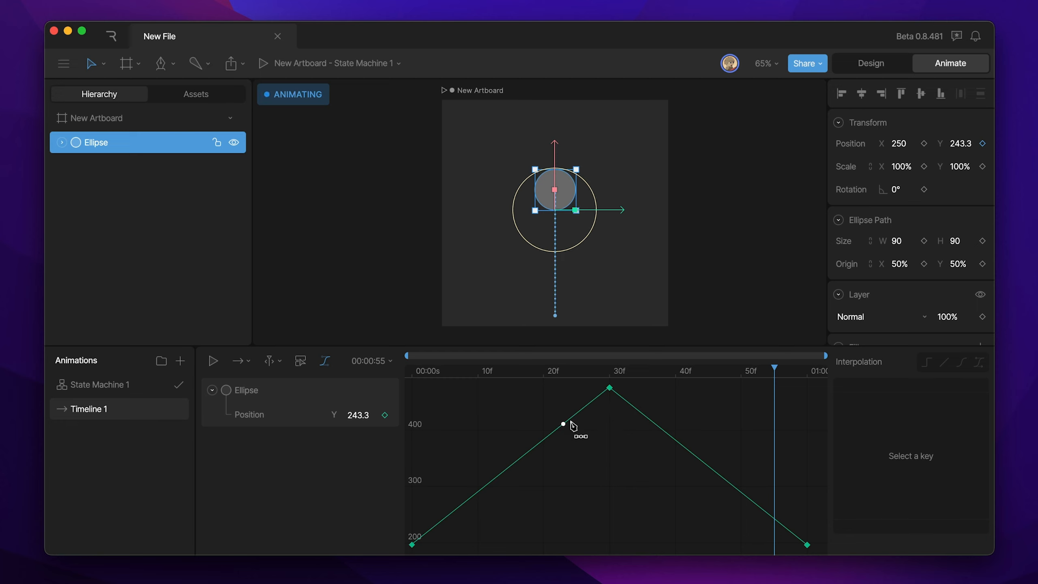
pyautogui.click(412, 544)
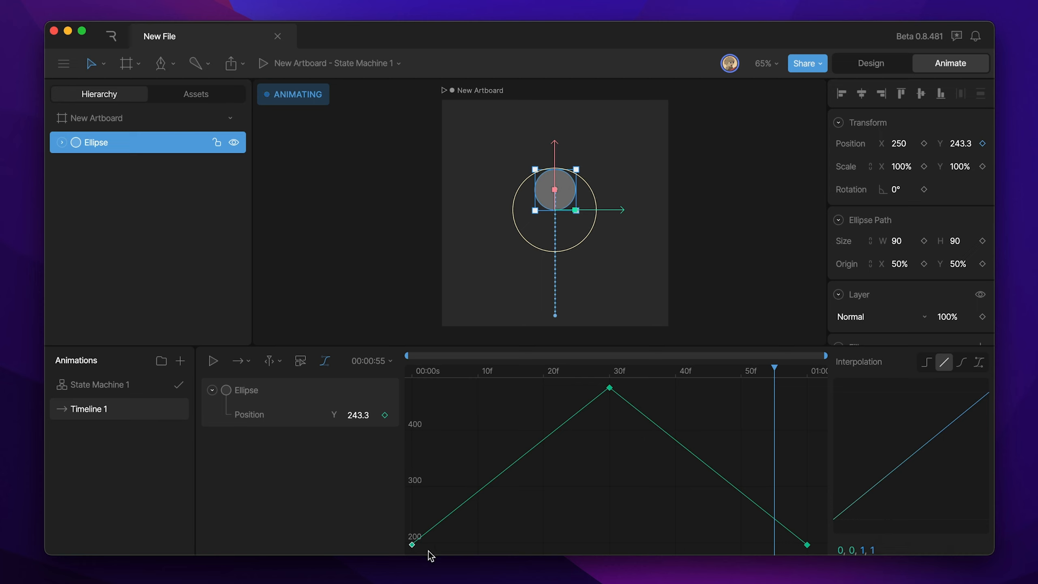
pyautogui.click(962, 362)
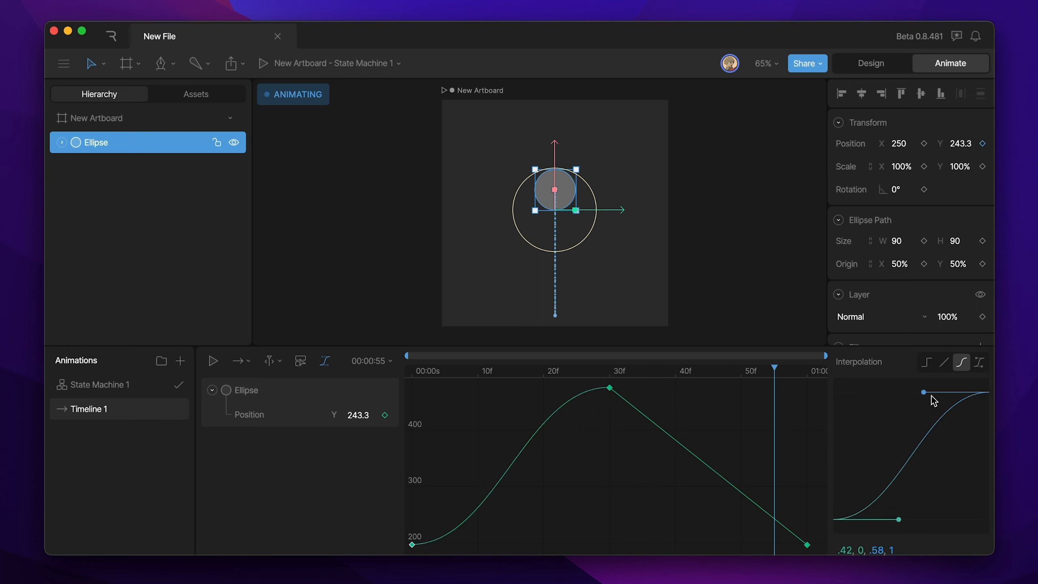
pyautogui.moveTo(924, 393); pyautogui.dragTo(983, 502)
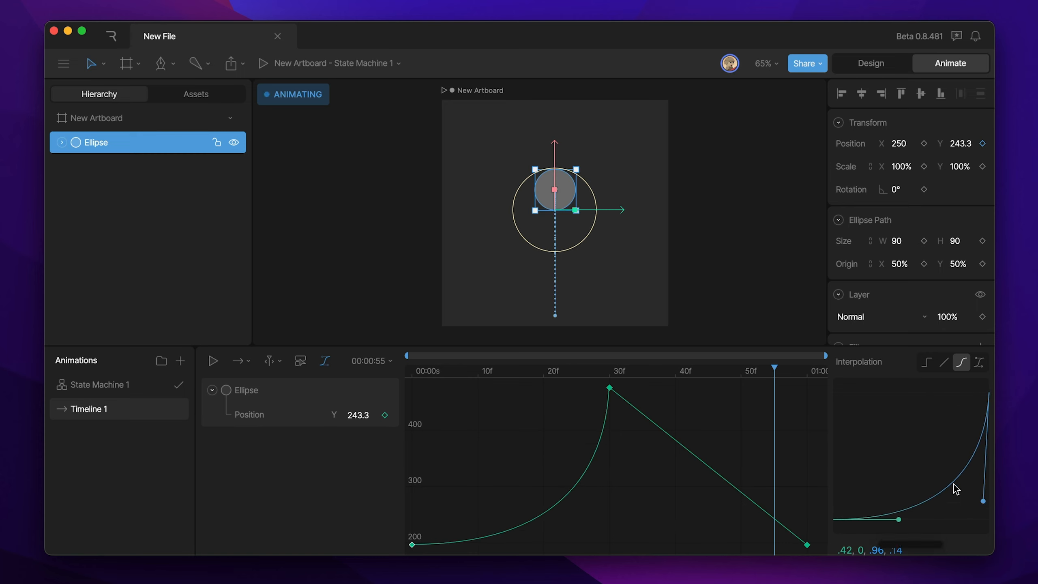
# Give the ellipse's Y position key at frame 30 cubic interpolation with values .11, .77, .58, 1.
pyautogui.click(610, 388)
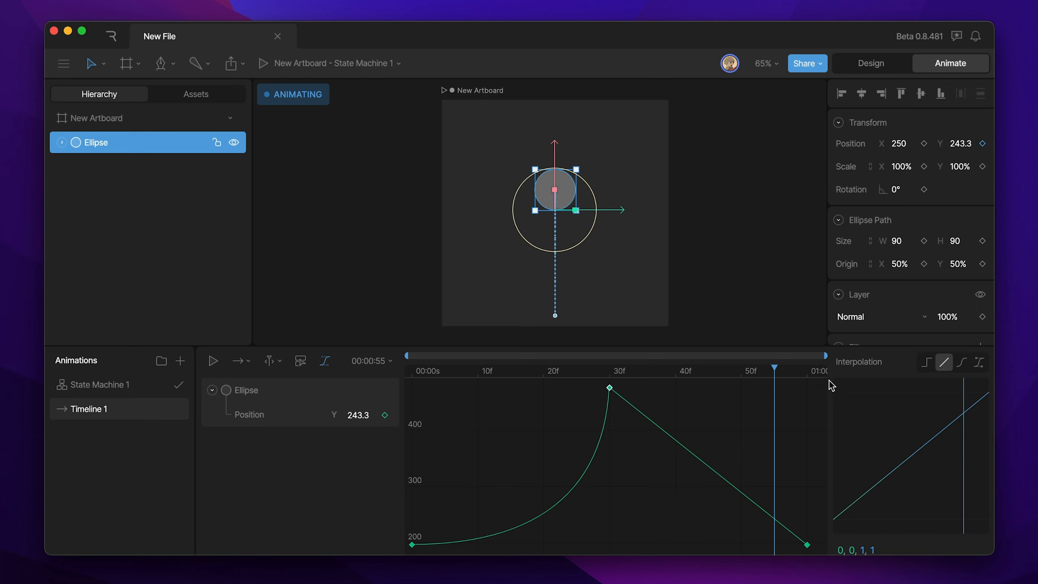
pyautogui.click(962, 362)
pyautogui.moveTo(899, 519); pyautogui.dragTo(851, 425)
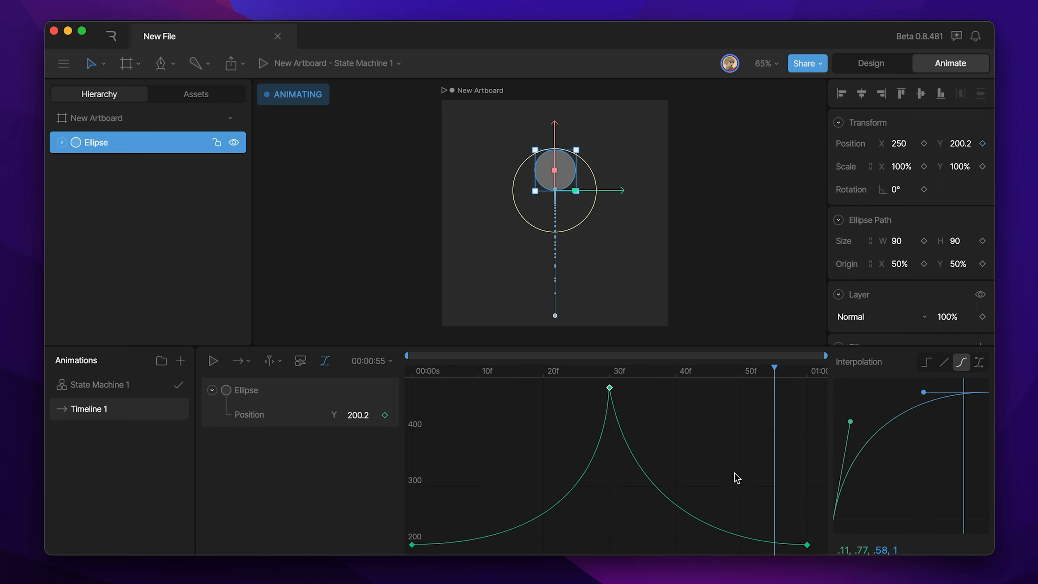
# View the ellipse's position keys in the standard timeline and return to the graph editor.
pyautogui.click(325, 360)
pyautogui.click(585, 462)
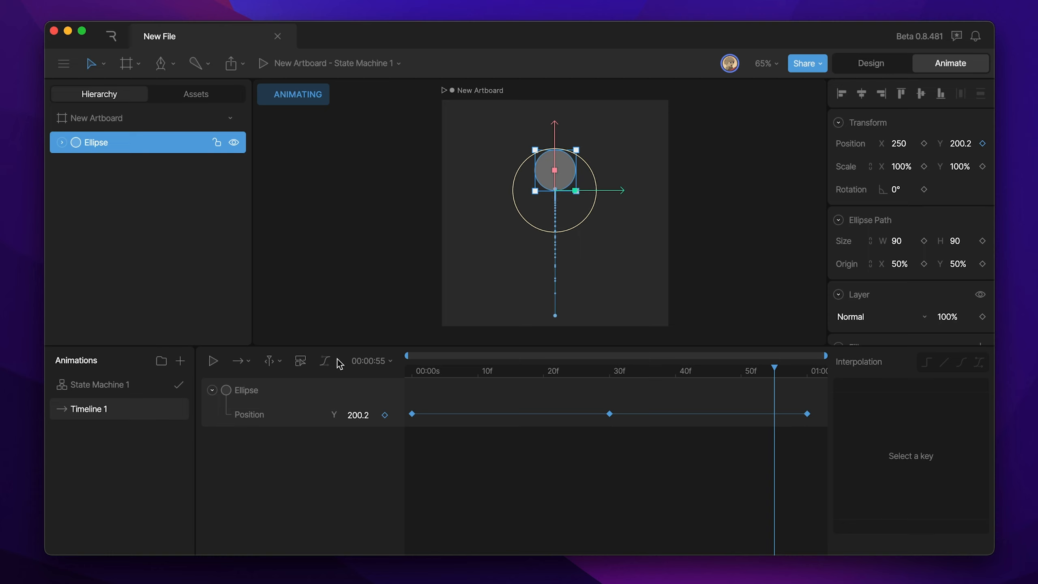
pyautogui.click(324, 360)
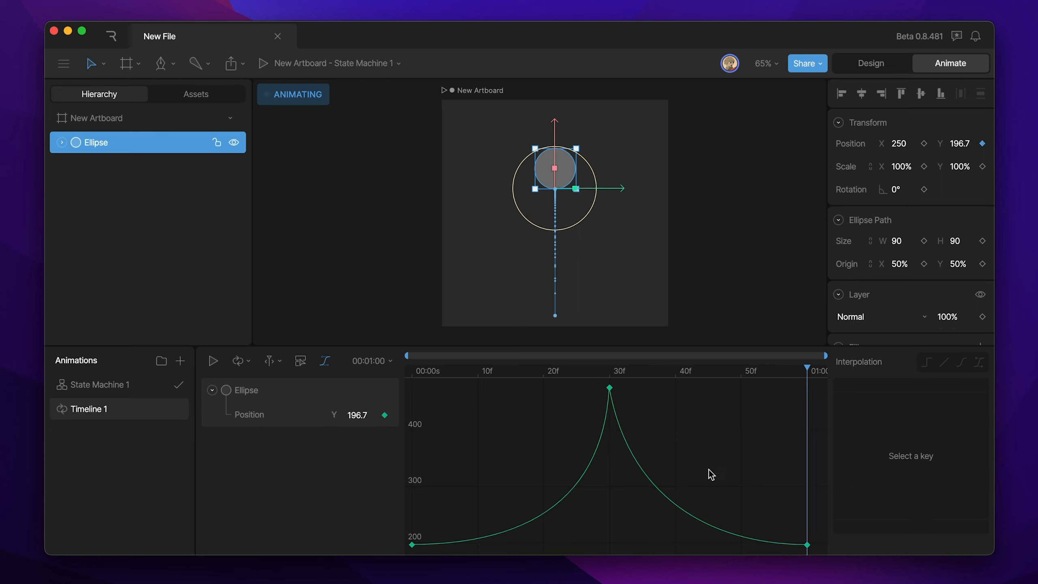
# Move the first and last Y position keys together to about 99 on the graph while the animation plays, and stop playback.
pyautogui.press('space')
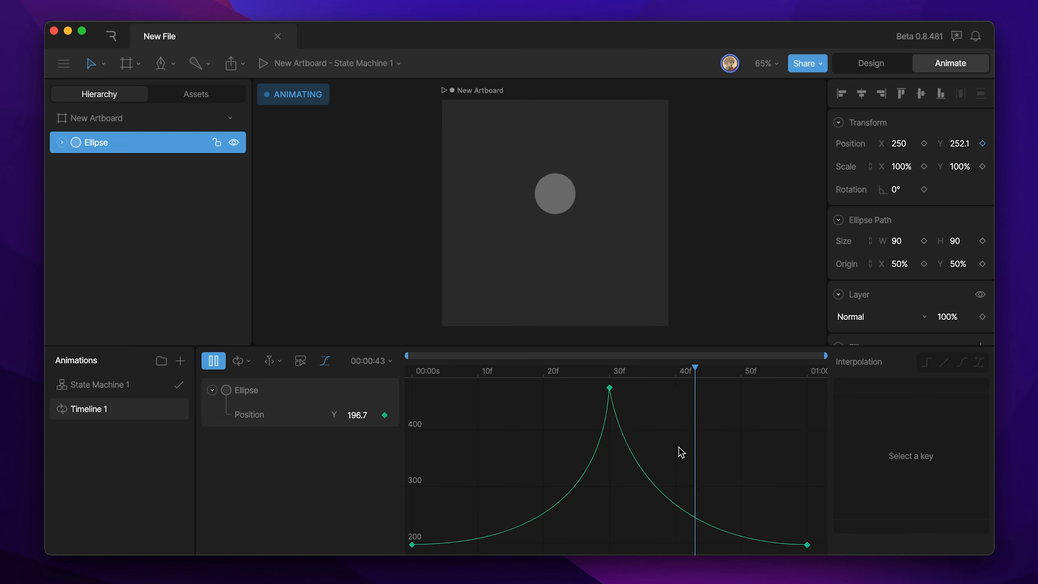
pyautogui.click(412, 544)
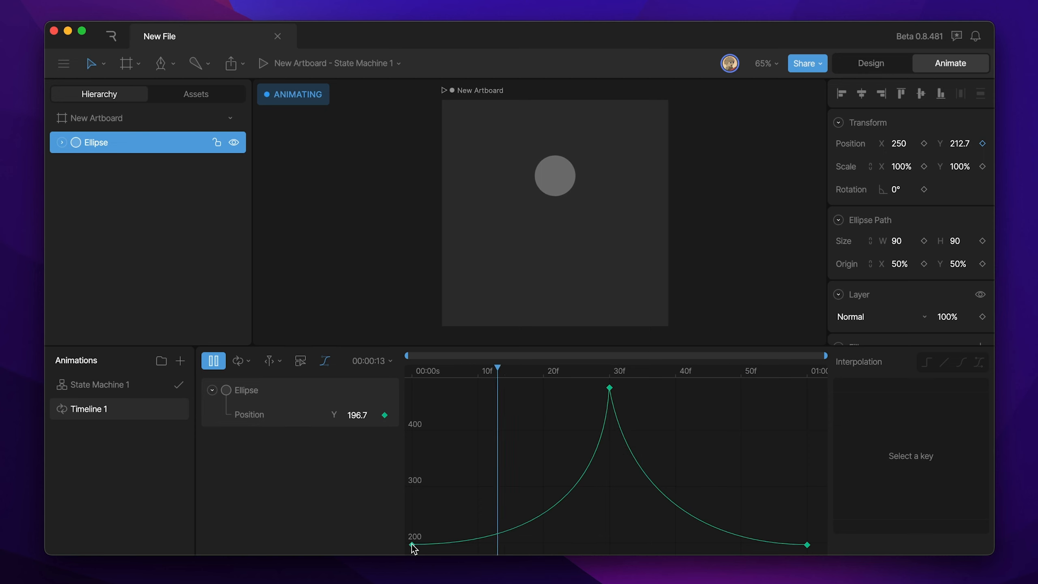
pyautogui.click(807, 545)
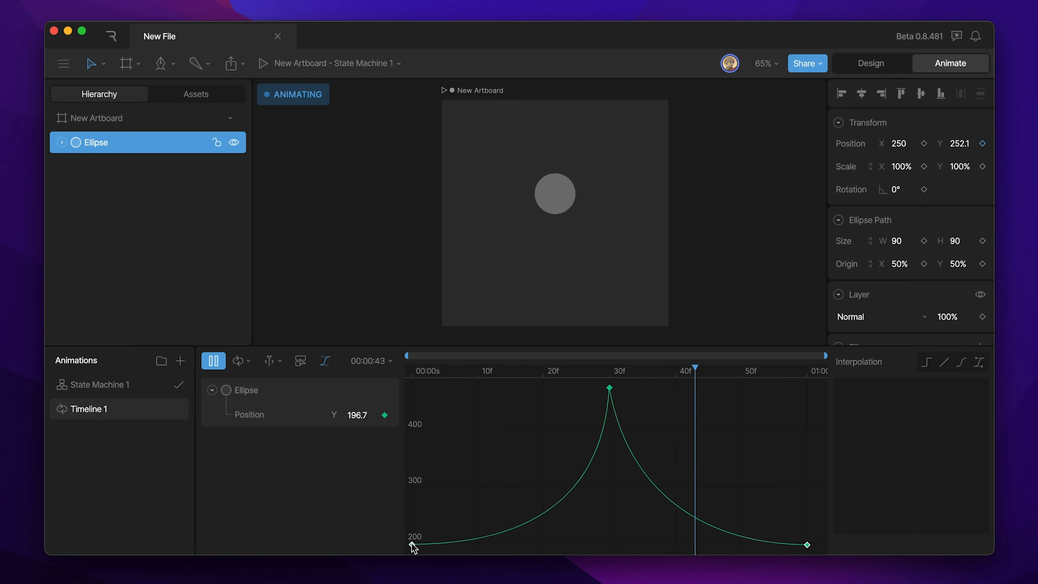
pyautogui.moveTo(412, 545); pyautogui.dragTo(402, 525)
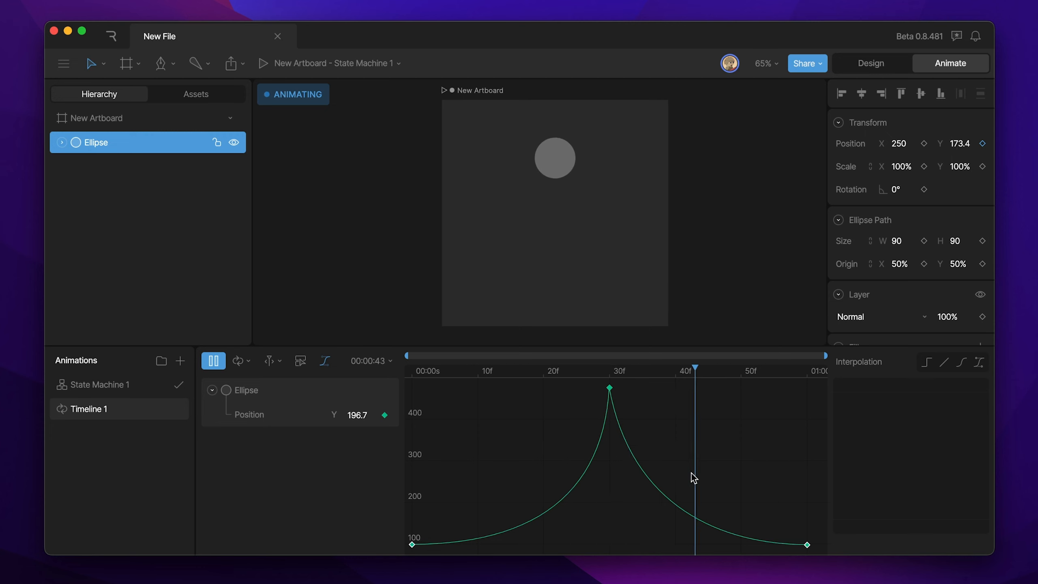
pyautogui.press('space')
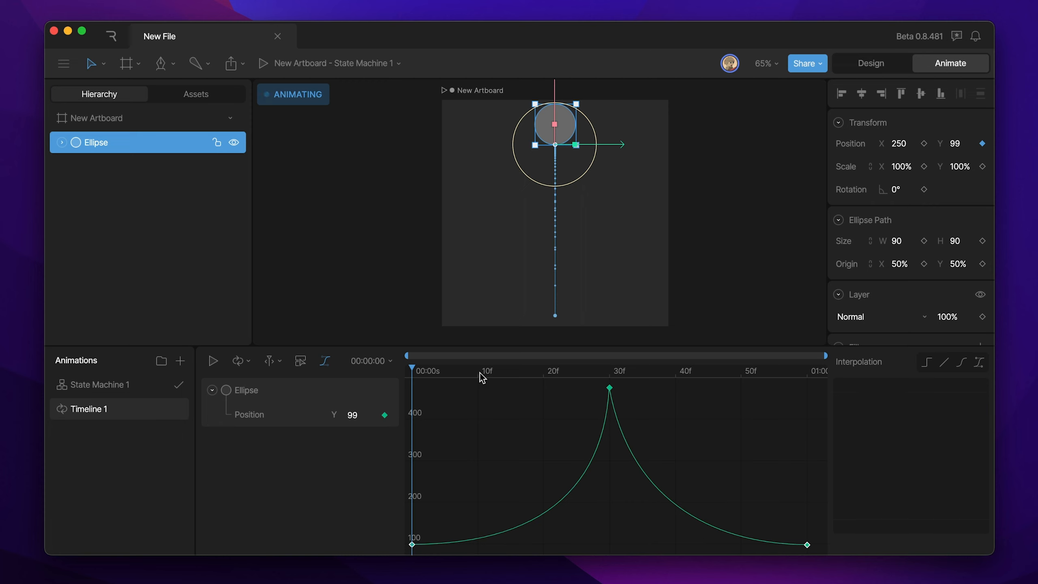
# Add a key to the Y position curve at frame 32 and raise it on the graph to about 474.6.
pyautogui.moveTo(481, 377); pyautogui.dragTo(621, 373)
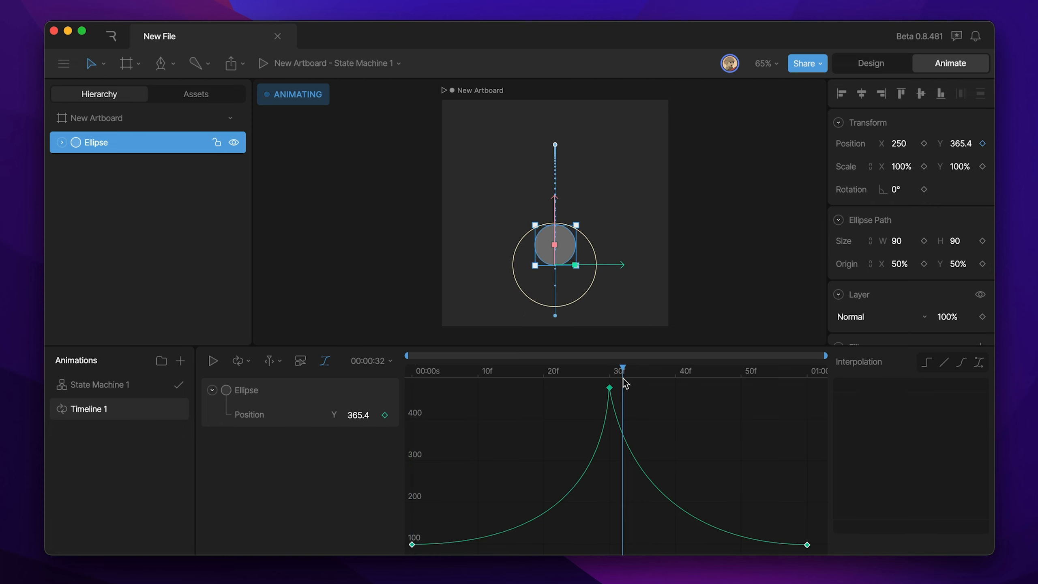
pyautogui.moveTo(557, 207); pyautogui.dragTo(560, 258)
pyautogui.press('super+z')
pyautogui.click(623, 435)
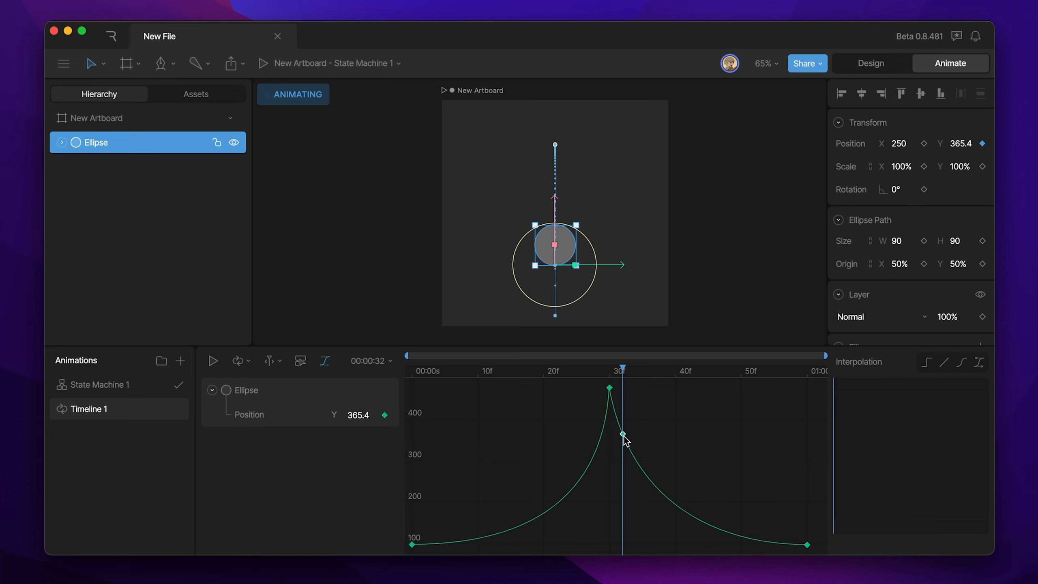
pyautogui.moveTo(624, 435); pyautogui.dragTo(622, 393)
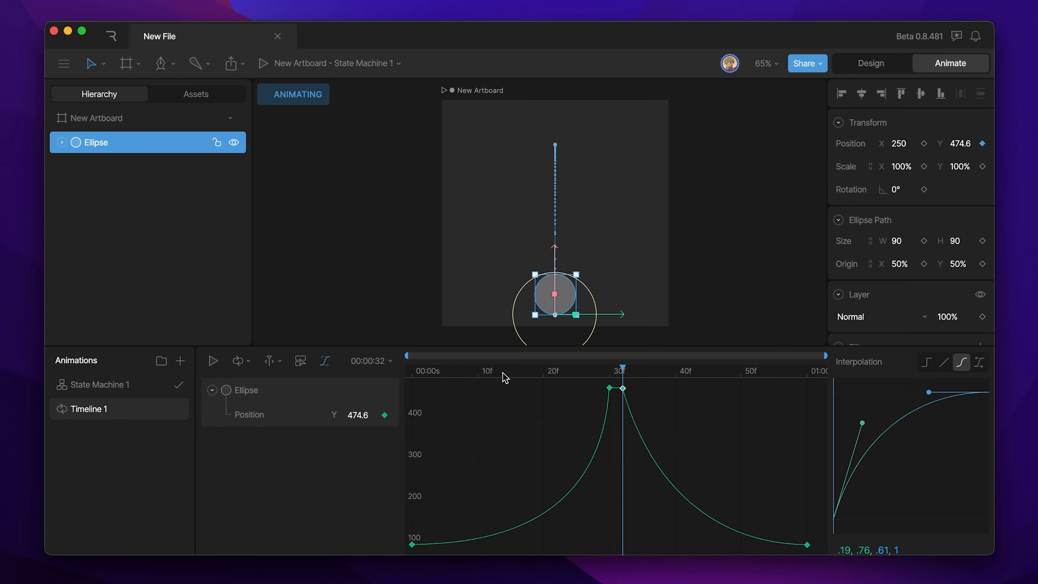
# Key the ellipse's X position at 0 on frame 0, about 274 on frame 30 and 500 at 1:00.
pyautogui.moveTo(505, 377); pyautogui.dragTo(425, 376)
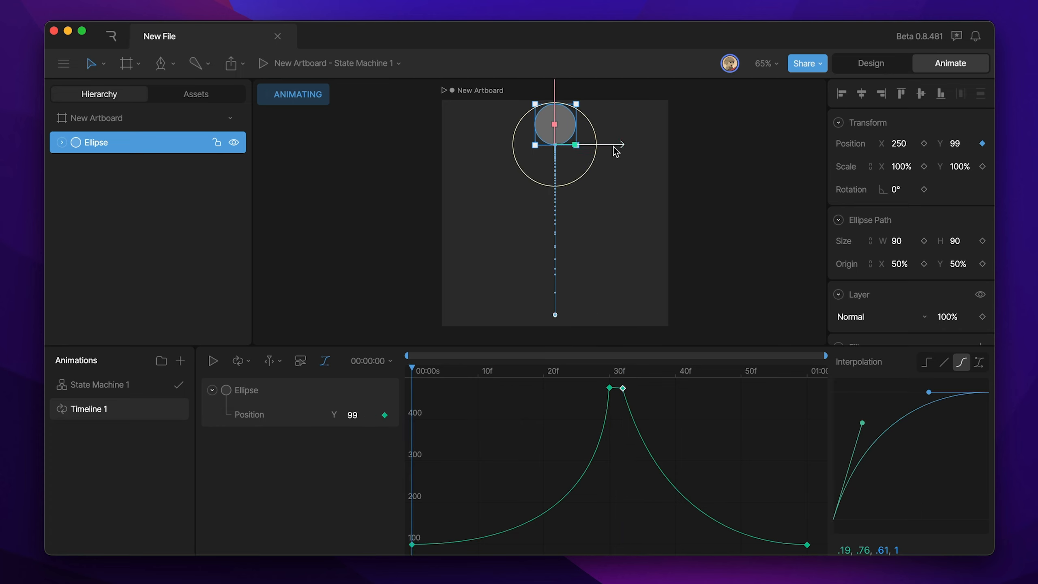
pyautogui.moveTo(614, 151); pyautogui.dragTo(500, 151)
pyautogui.moveTo(447, 371); pyautogui.dragTo(609, 370)
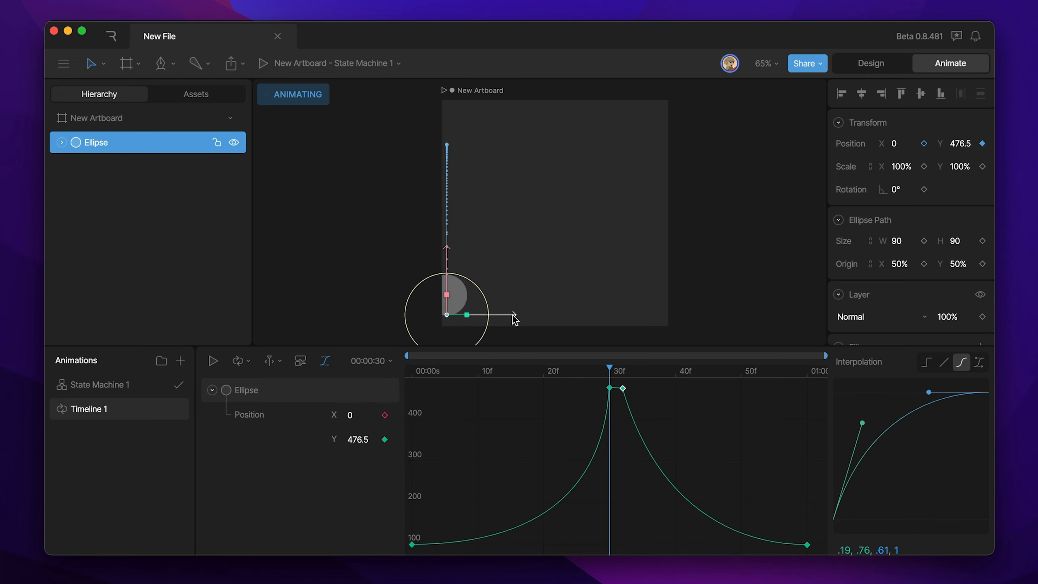
pyautogui.moveTo(511, 316); pyautogui.dragTo(630, 319)
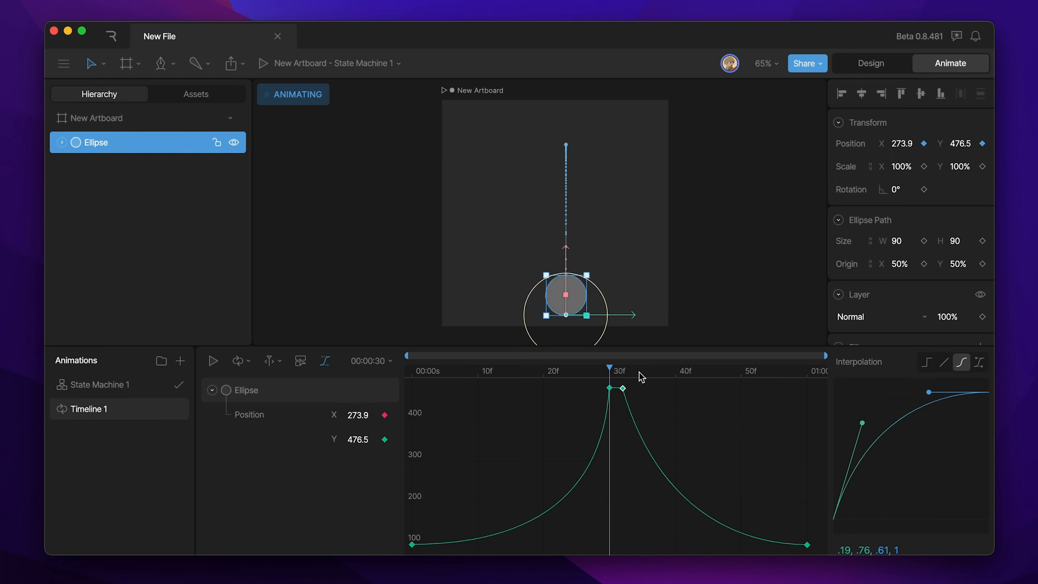
pyautogui.moveTo(641, 376); pyautogui.dragTo(809, 372)
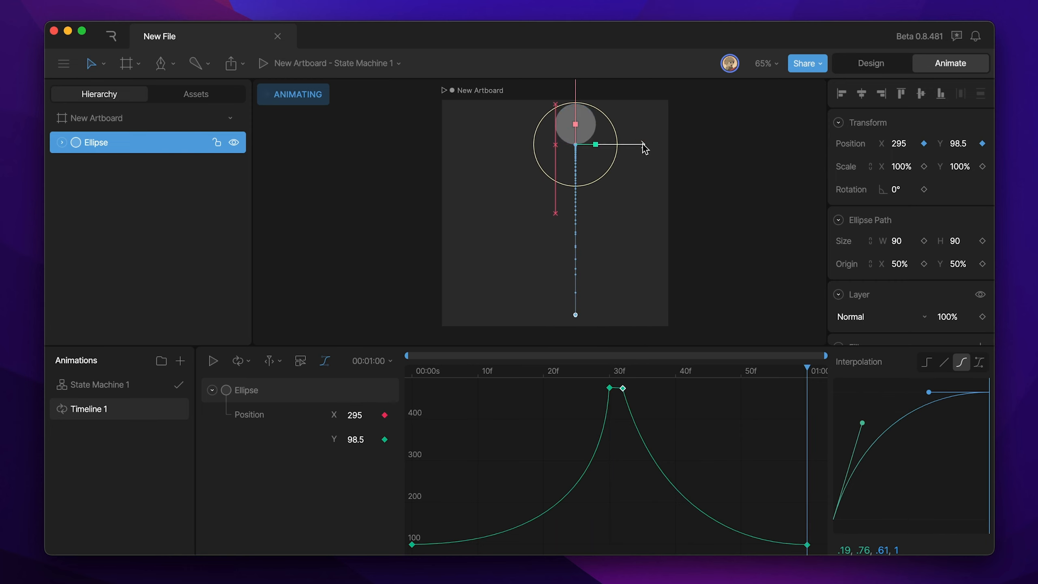
pyautogui.moveTo(643, 143); pyautogui.dragTo(728, 152)
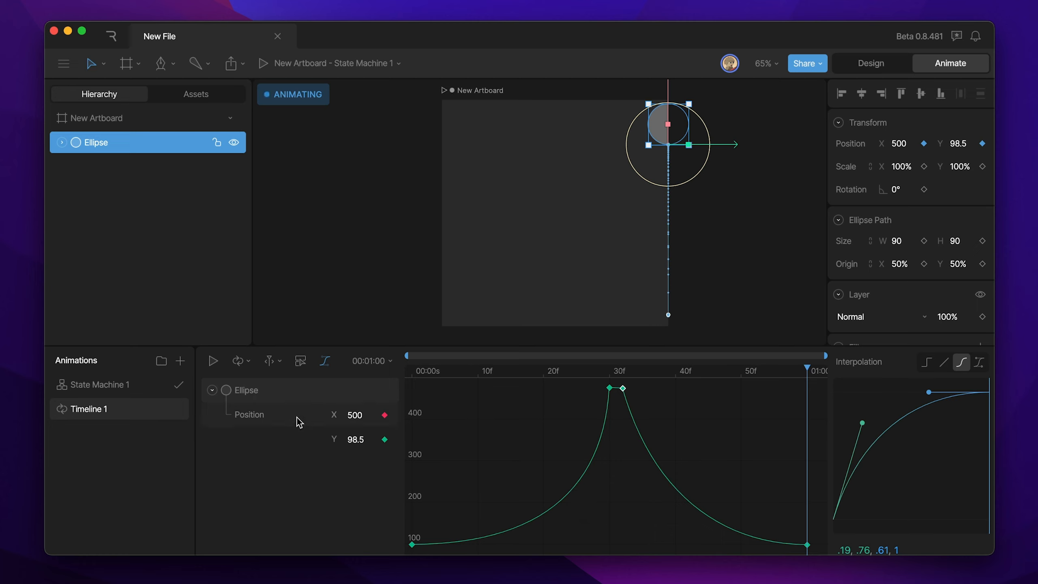
# Display the ellipse's X and Y position curves together in the graph editor.
pyautogui.click(345, 313)
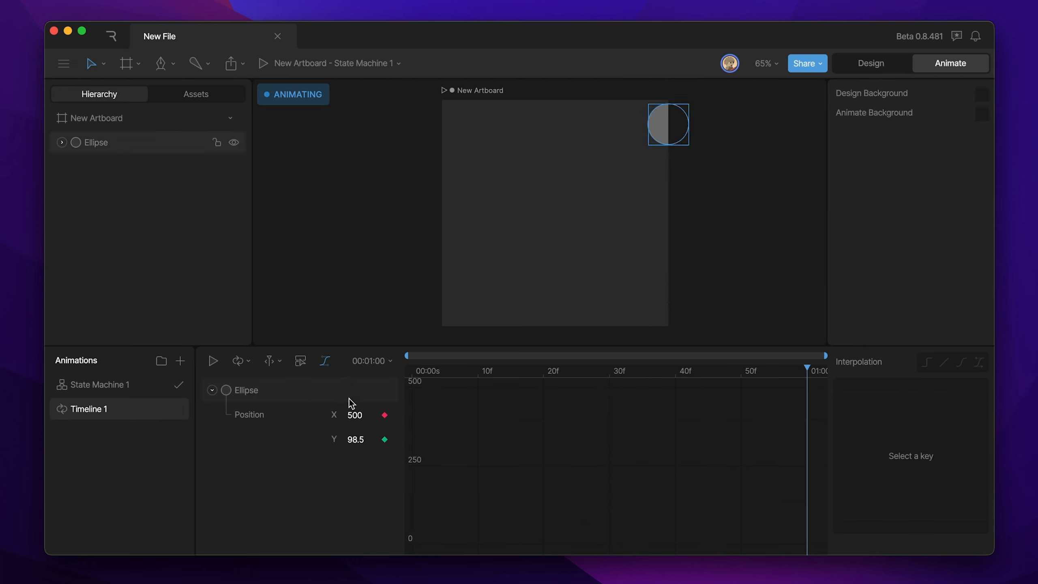
pyautogui.click(312, 420)
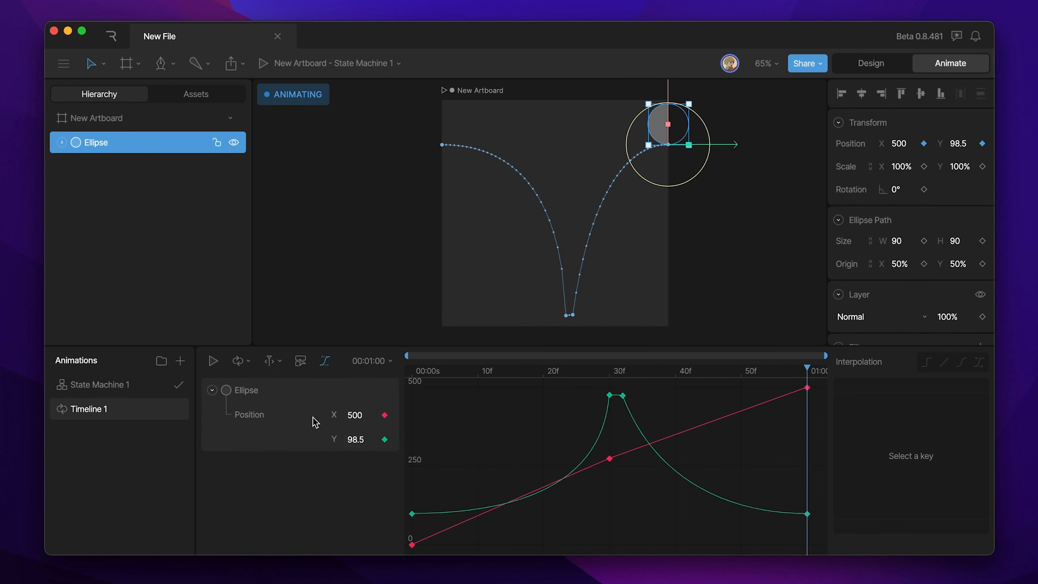
pyautogui.click(310, 371)
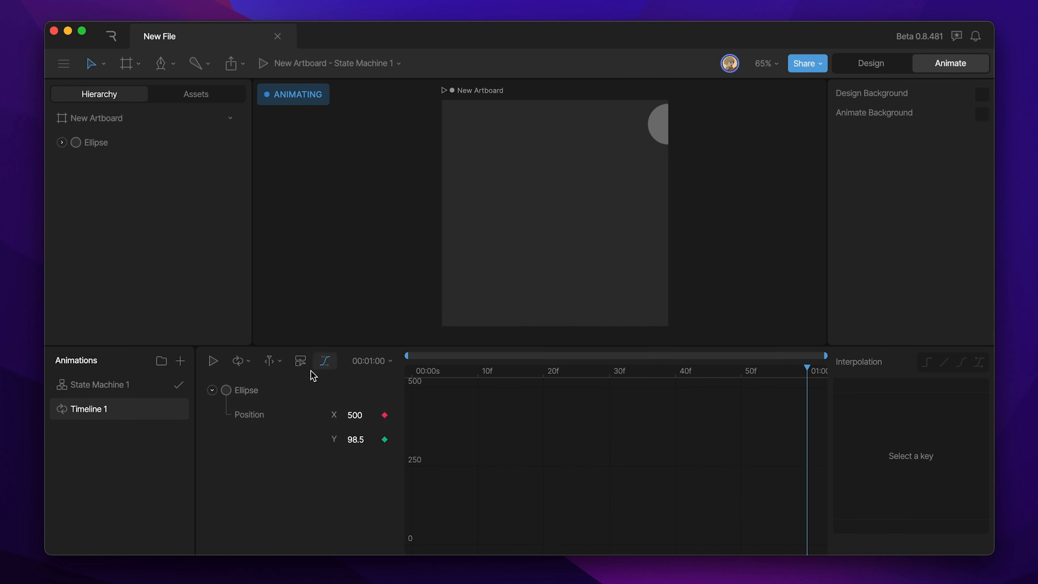
pyautogui.click(258, 396)
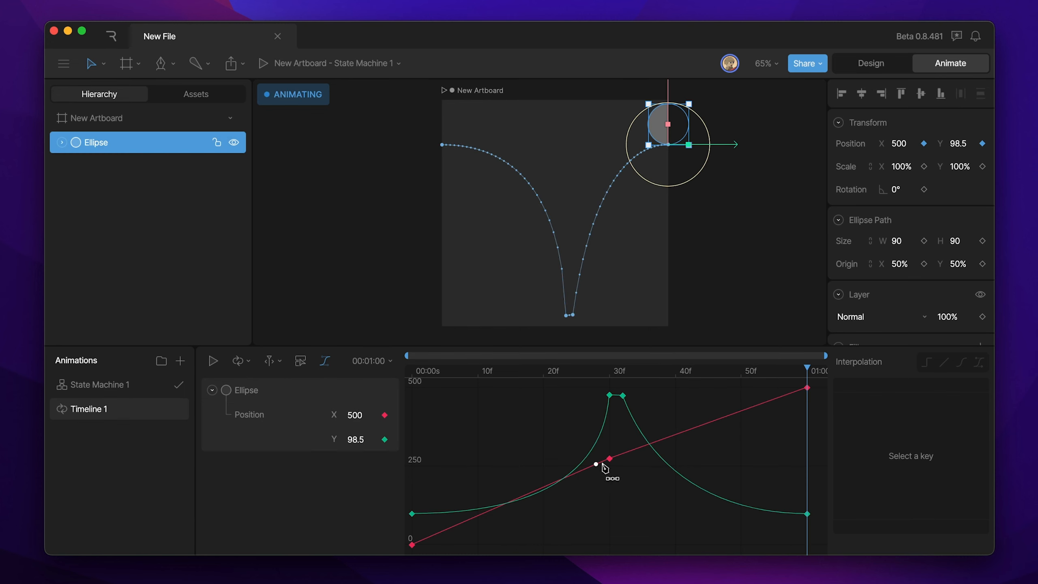
# Key the ellipse's rotation at about -64.6° on frame 0 and about -4.2° on frame 30, and show its curve in the graph.
pyautogui.press('Home')
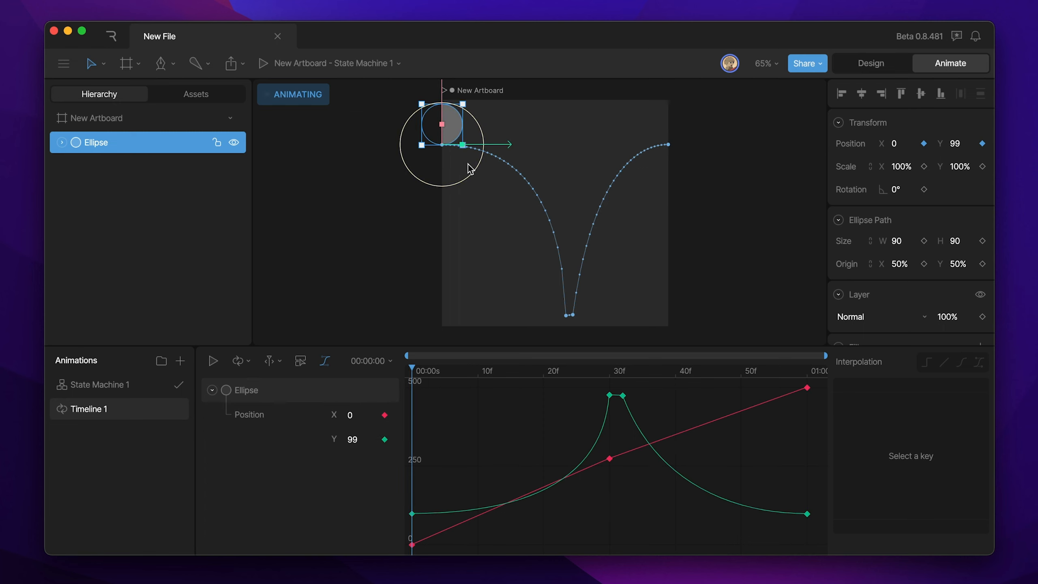
pyautogui.moveTo(472, 176); pyautogui.dragTo(483, 130)
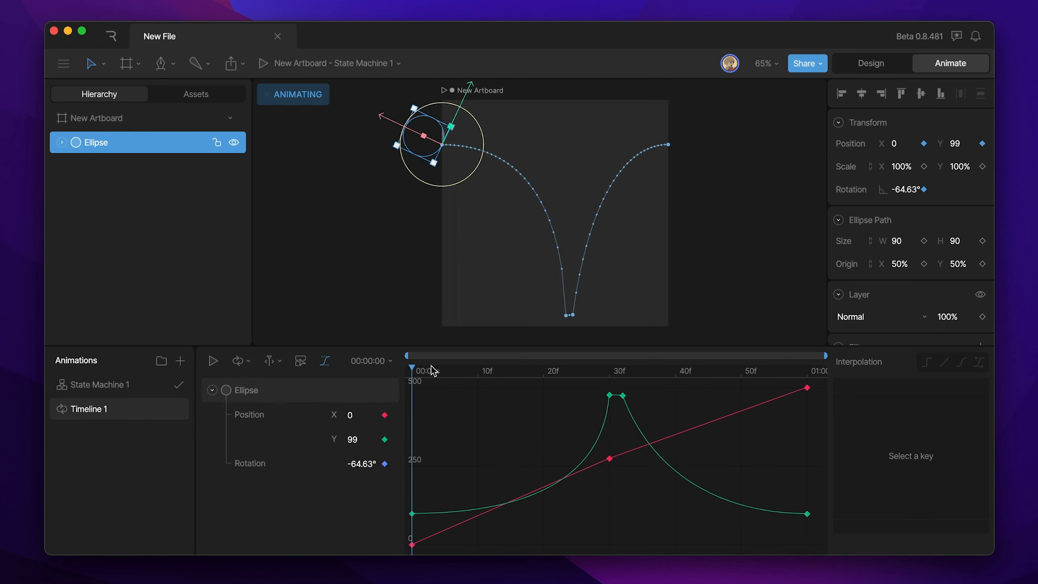
pyautogui.moveTo(496, 370); pyautogui.dragTo(608, 370)
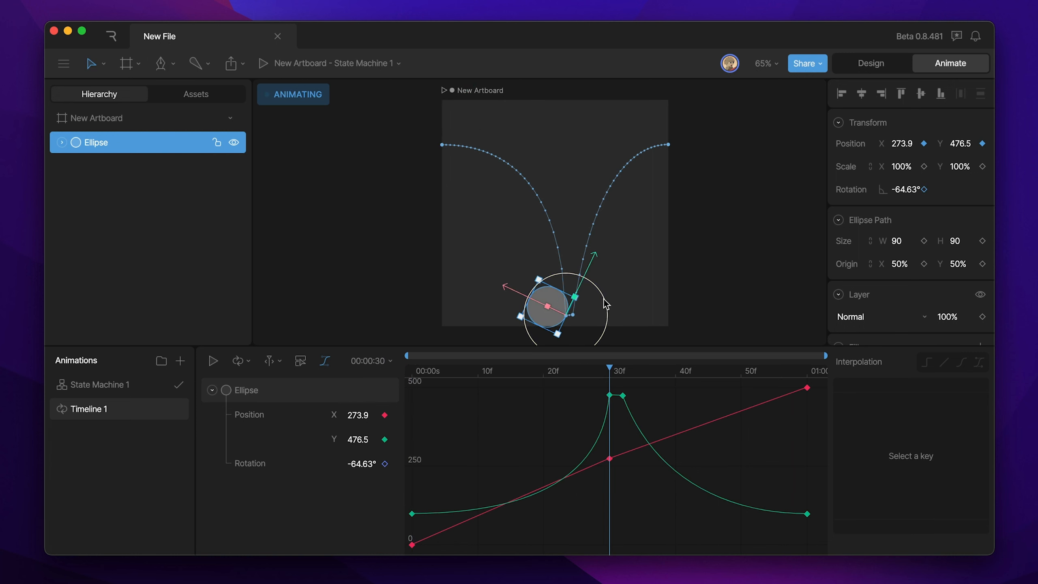
pyautogui.moveTo(598, 288); pyautogui.dragTo(612, 339)
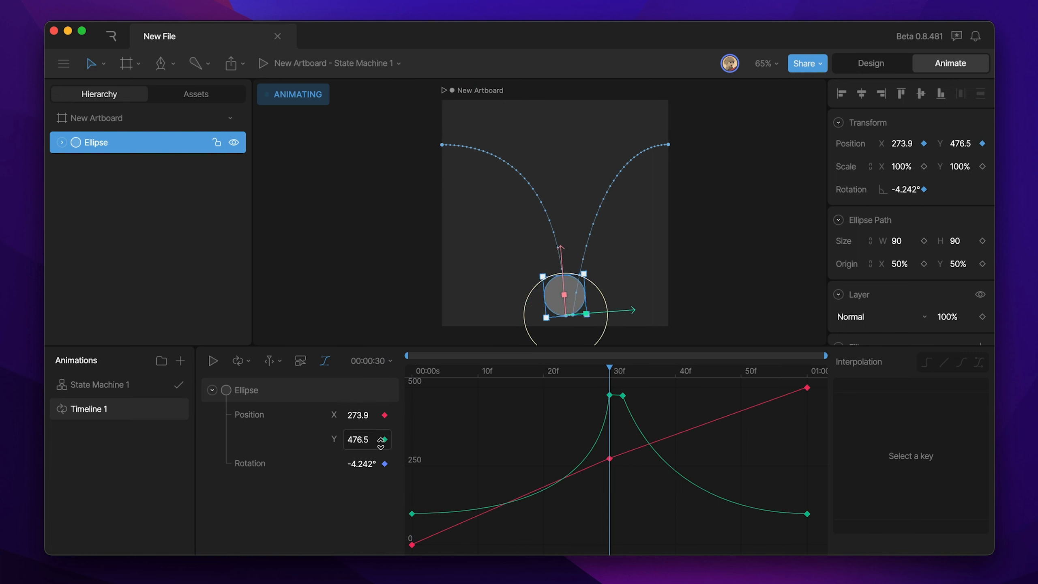
pyautogui.click(301, 468)
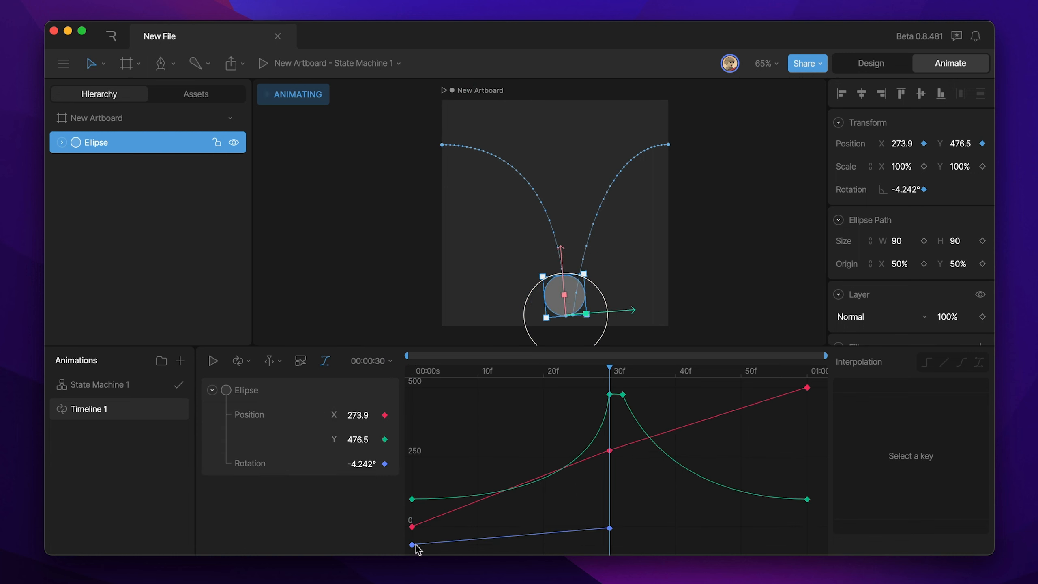
# Key the ellipse's scale at X 75% and Y 117% on frame 0, rescale it on frame 30, and show the scale curves.
pyautogui.moveTo(608, 369); pyautogui.dragTo(411, 379)
pyautogui.moveTo(451, 127); pyautogui.dragTo(419, 135)
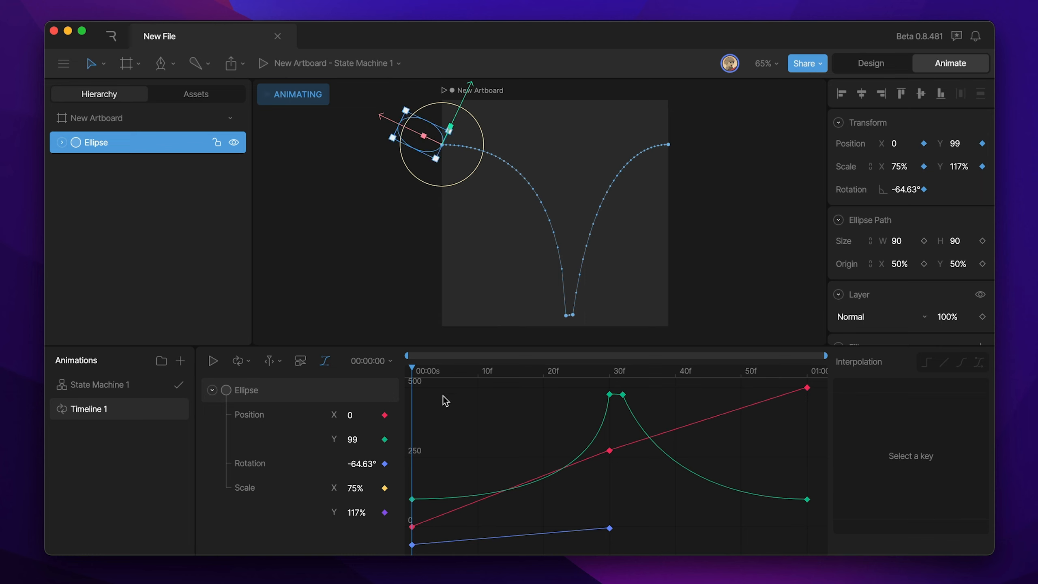
pyautogui.moveTo(438, 377); pyautogui.dragTo(609, 386)
pyautogui.moveTo(581, 315); pyautogui.dragTo(564, 300)
pyautogui.keyDown('shift'); pyautogui.click(309, 512); pyautogui.keyUp('shift')
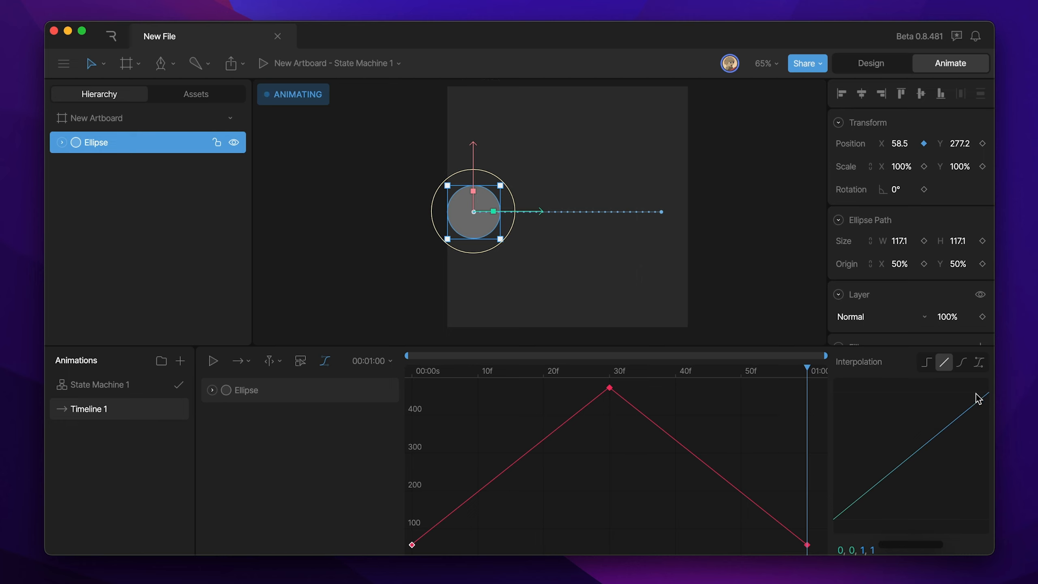
# Switch the first X position key to interpolation with on-graph handles and pull the handle at frame 30 down to a value of about 185.
pyautogui.click(980, 362)
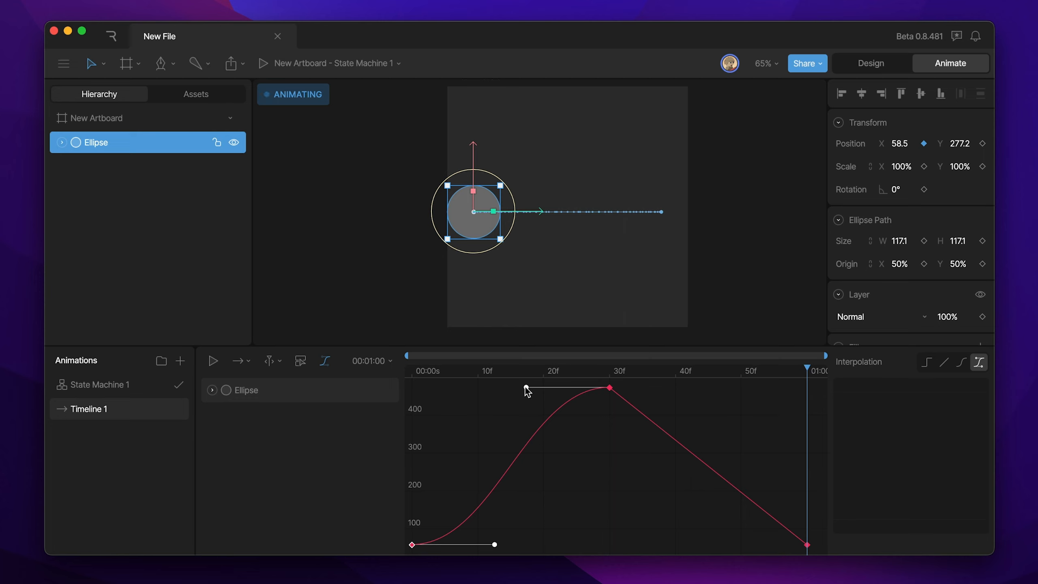
pyautogui.moveTo(525, 387); pyautogui.dragTo(602, 491)
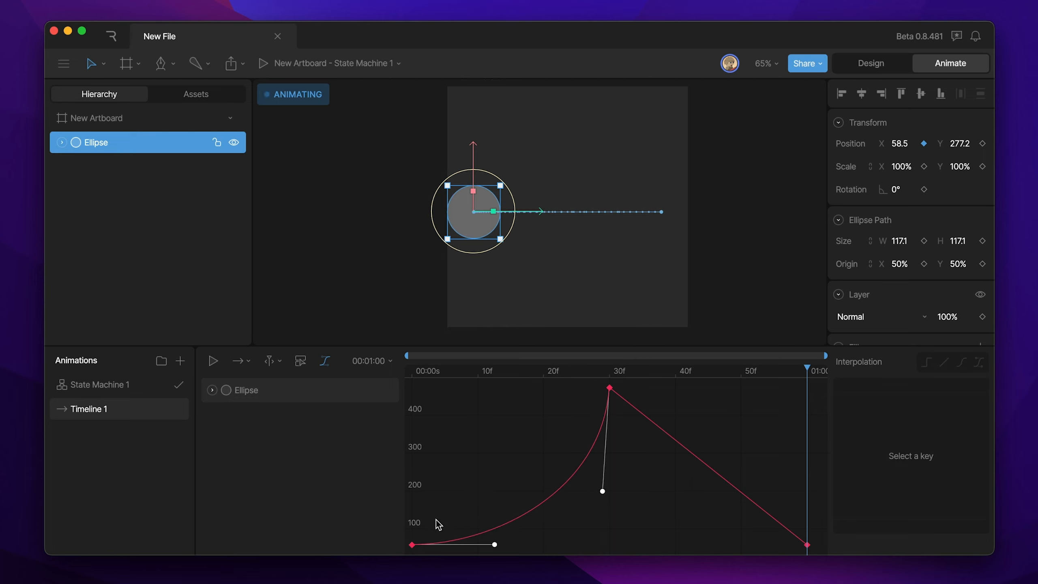
# Raise the first X position key's handle to about 330 near frame 4, and place the incoming handle of the frame 30 key directly below it at about 170.
pyautogui.click(413, 544)
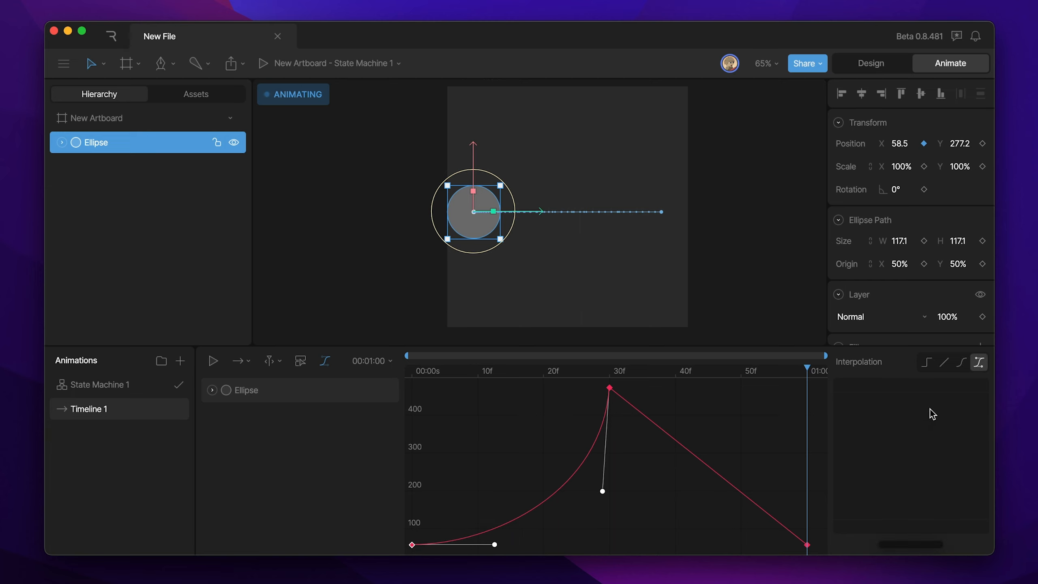
pyautogui.moveTo(495, 546); pyautogui.dragTo(441, 436)
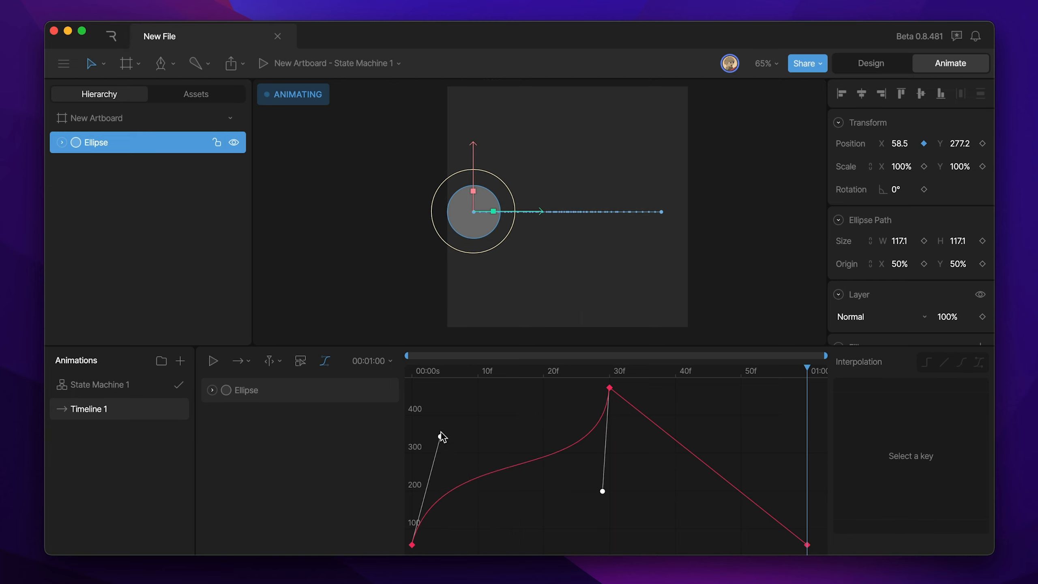
pyautogui.moveTo(602, 491); pyautogui.dragTo(496, 396)
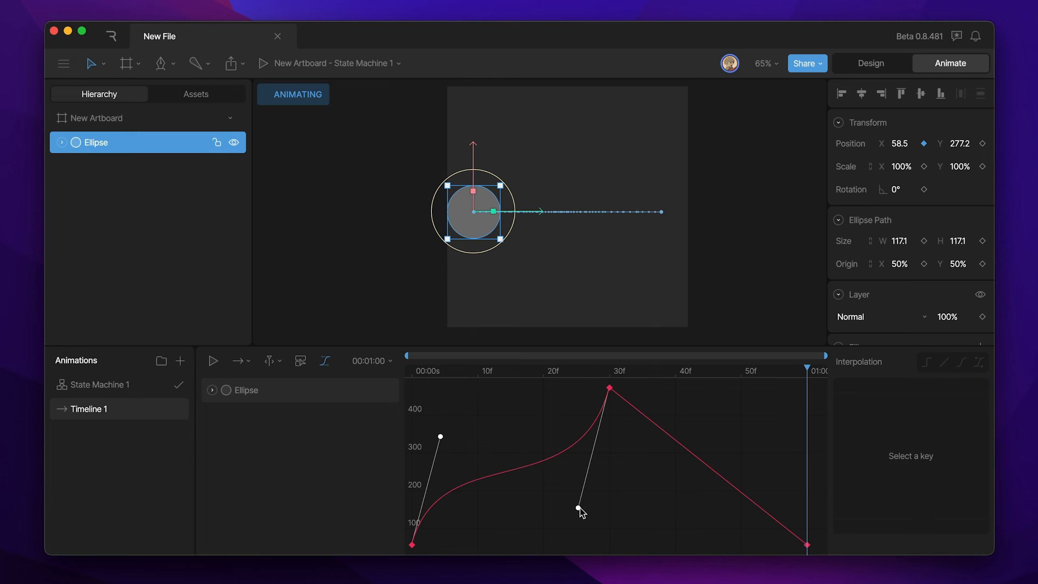
pyautogui.press('super+z')
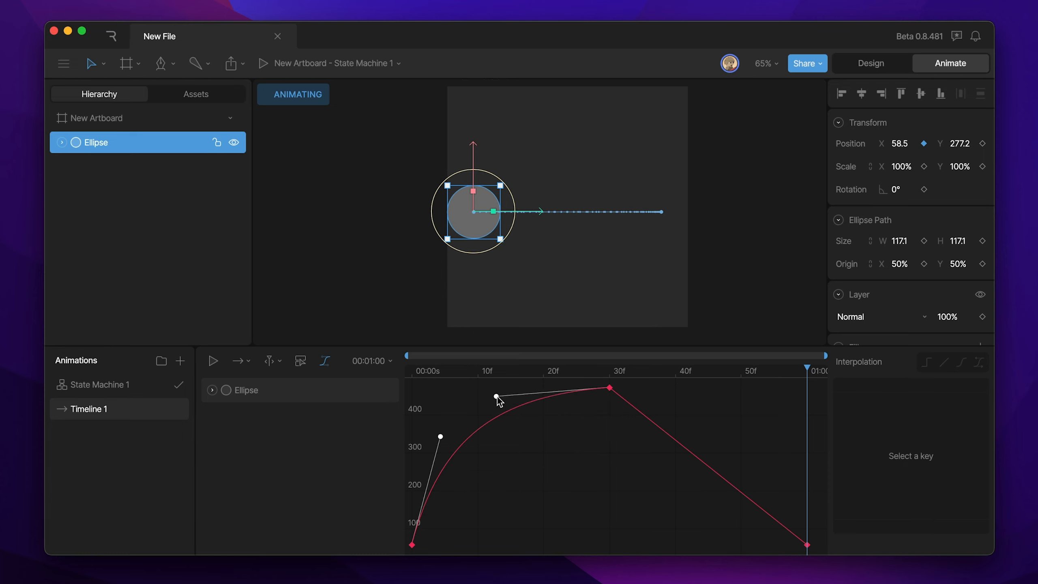
pyautogui.moveTo(496, 396); pyautogui.dragTo(609, 496)
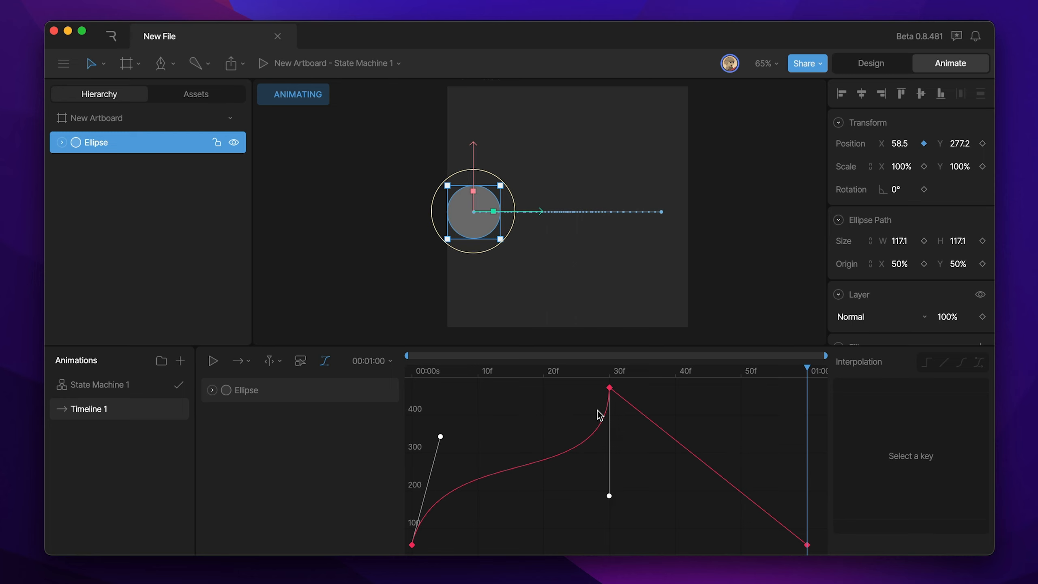
# Swing the frame 30 key's incoming handle up to about 430 near frame 13, and lower it to about 180 near frame 17.
pyautogui.click(412, 545)
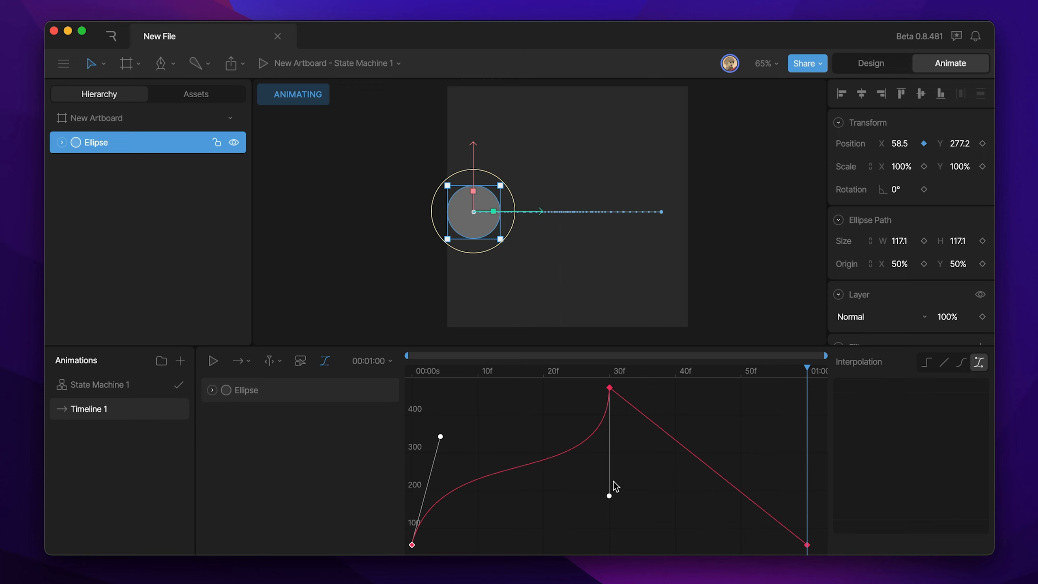
pyautogui.moveTo(609, 495); pyautogui.dragTo(495, 397)
pyautogui.click(610, 388)
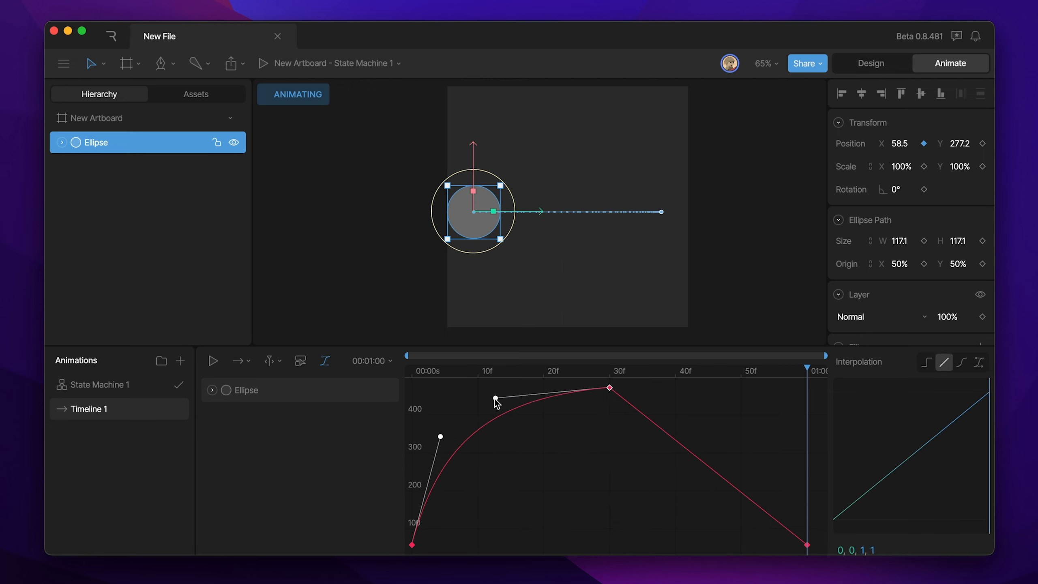
pyautogui.moveTo(495, 399); pyautogui.dragTo(531, 501)
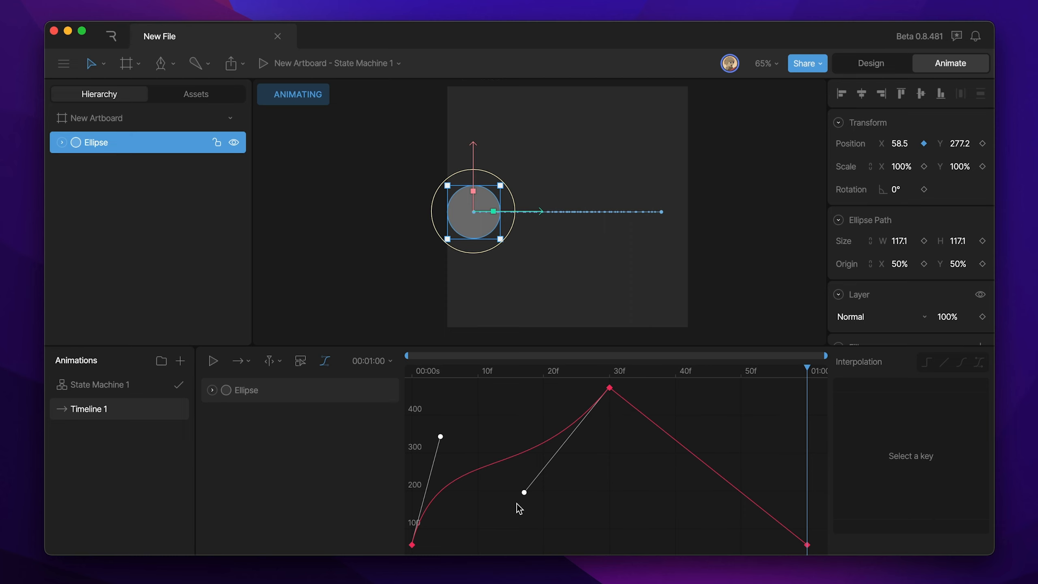
# Switch the frame 30 key to interpolation with on-graph handles, line up its two handles, and set the outgoing one at about 430 near frame 43.
pyautogui.click(610, 388)
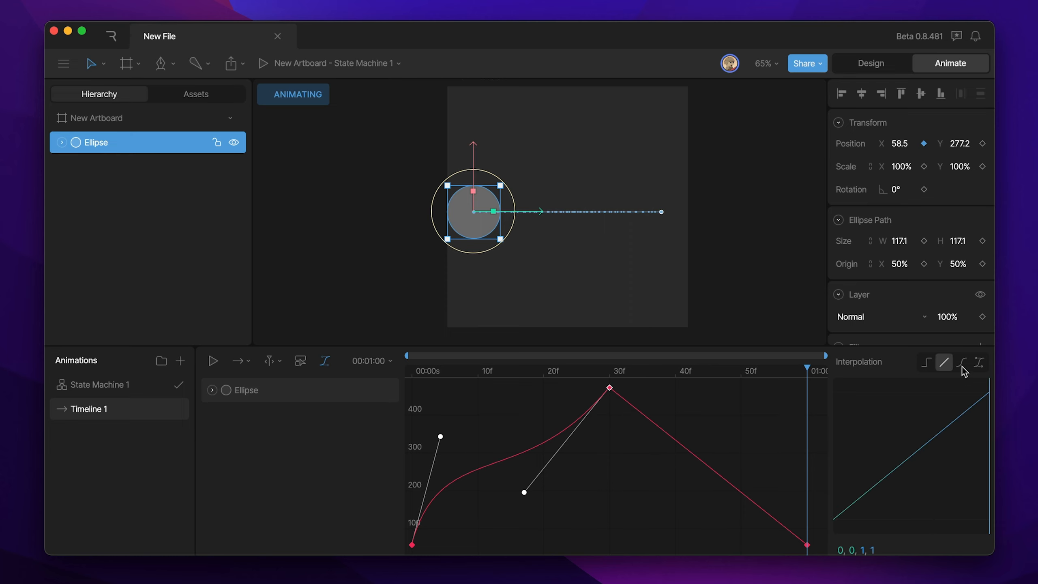
pyautogui.click(979, 363)
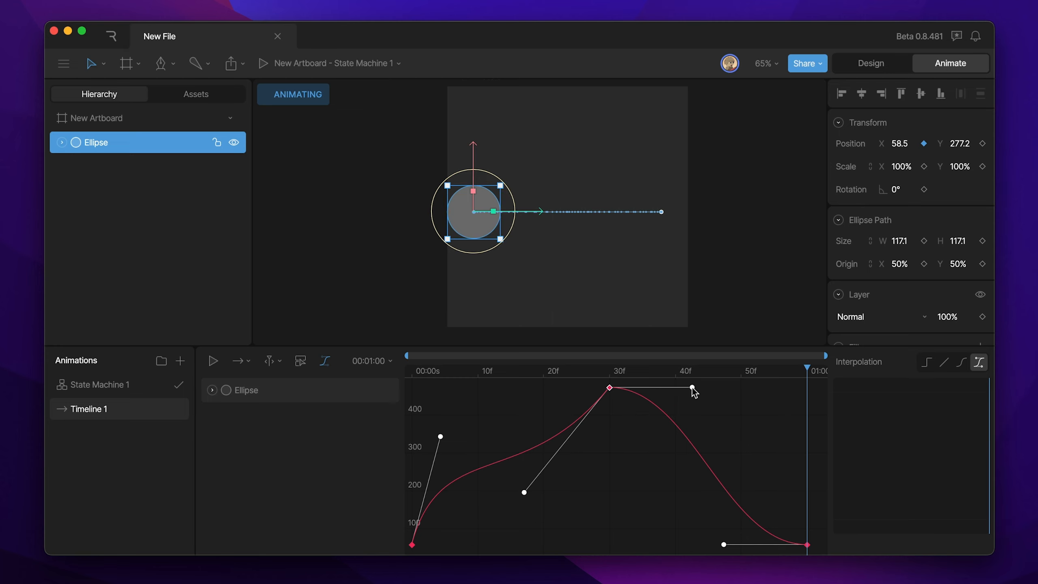
pyautogui.moveTo(692, 389); pyautogui.dragTo(692, 517)
pyautogui.press('space')
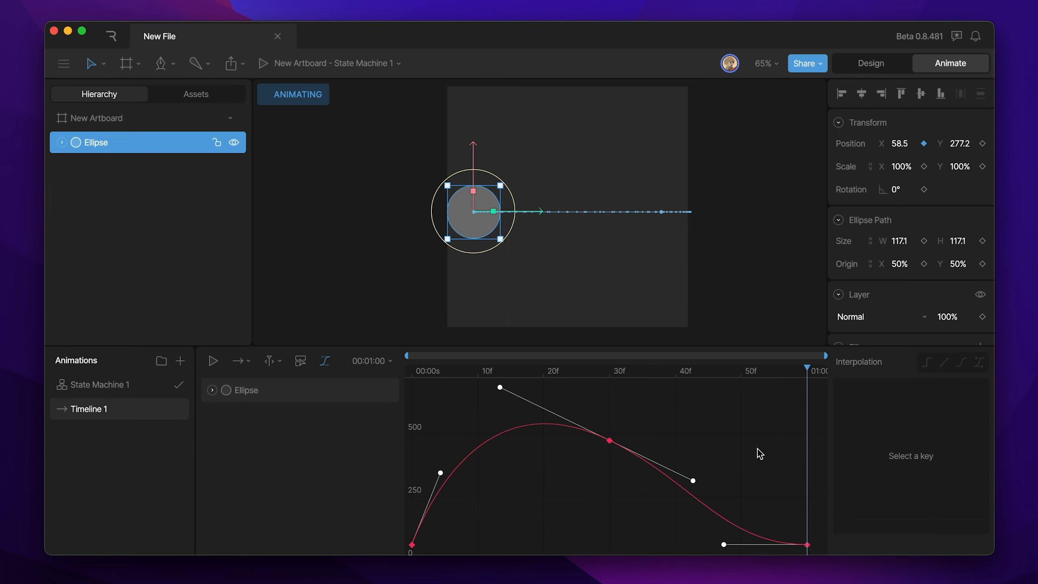
pyautogui.moveTo(693, 481); pyautogui.dragTo(696, 394)
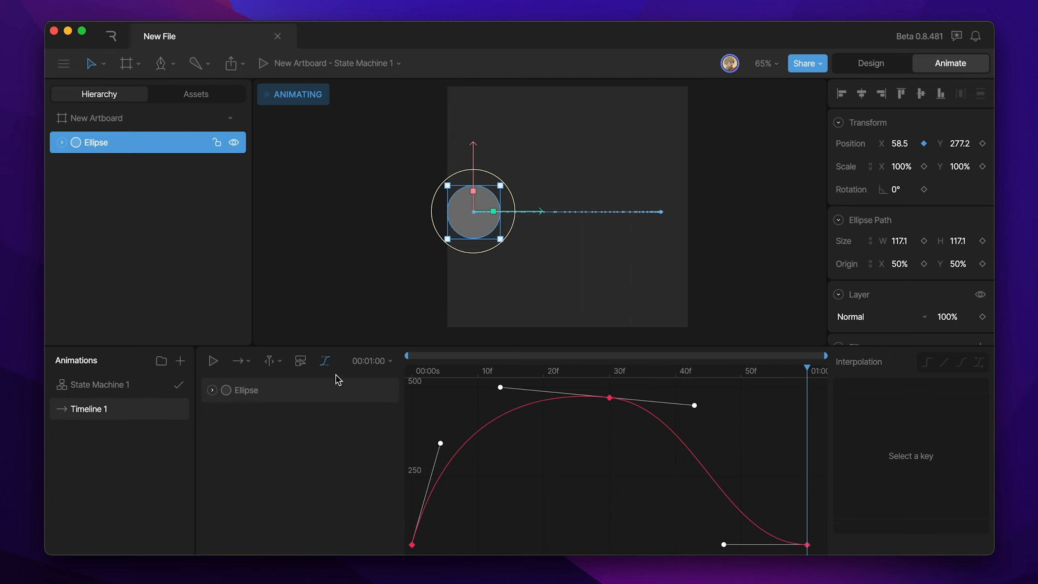
# Set all three of the ellipse's keys to cubic interpolation in the keyframe timeline, and show the resulting curve in the graph editor.
pyautogui.click(324, 360)
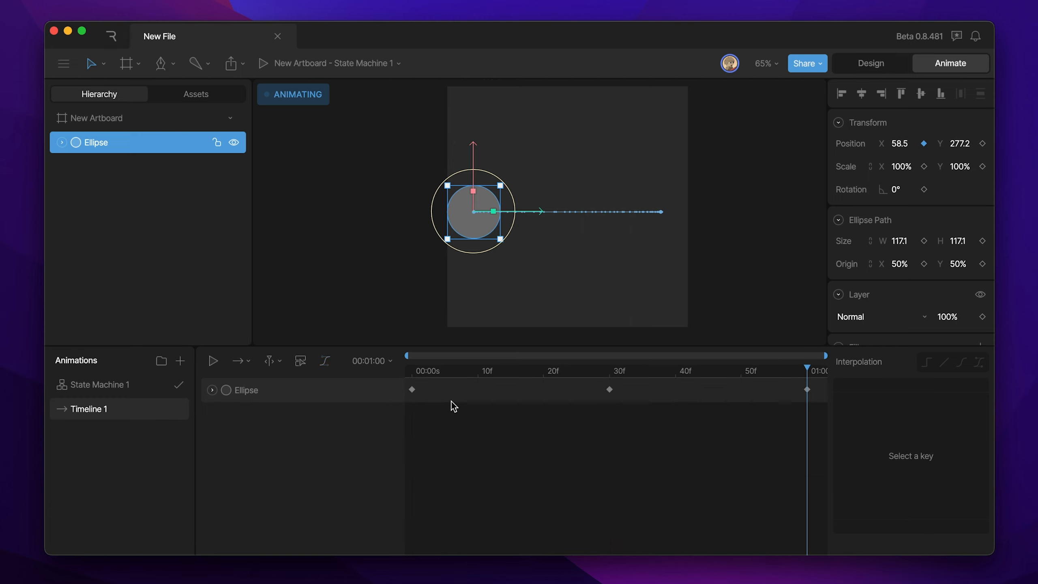
pyautogui.press('space')
pyautogui.moveTo(816, 385); pyautogui.dragTo(404, 451)
pyautogui.click(962, 363)
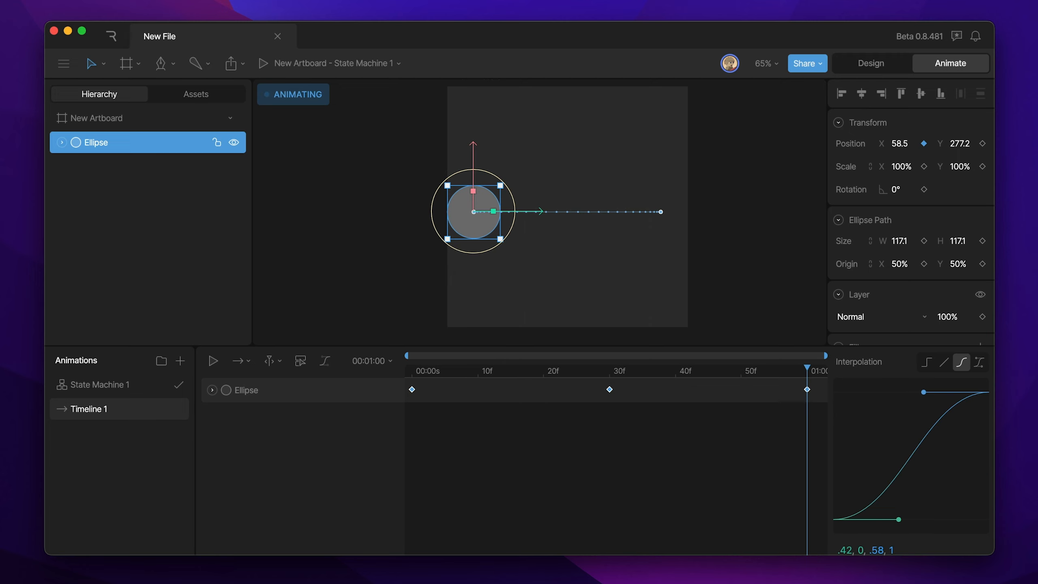
pyautogui.click(324, 367)
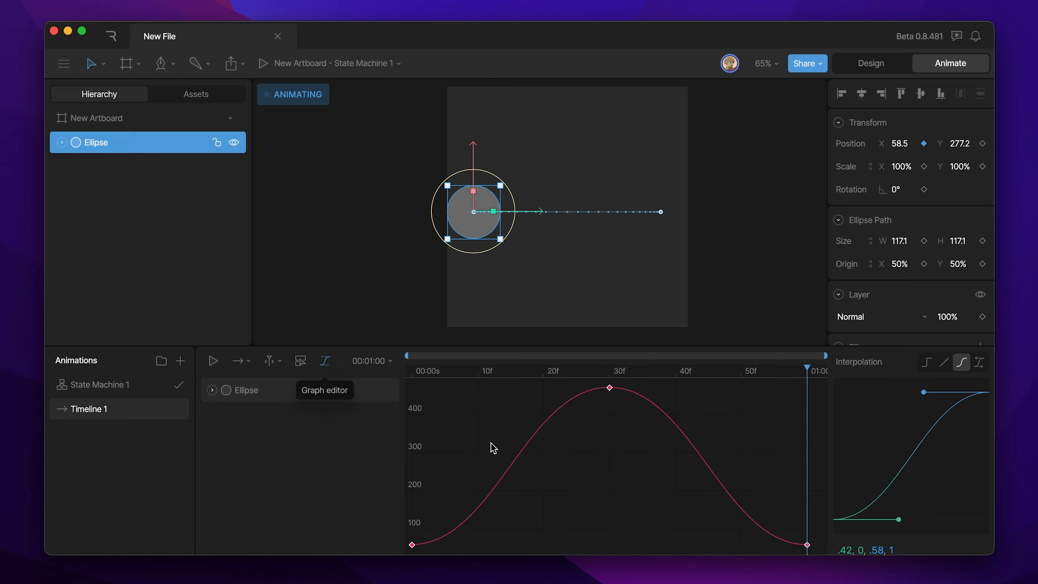